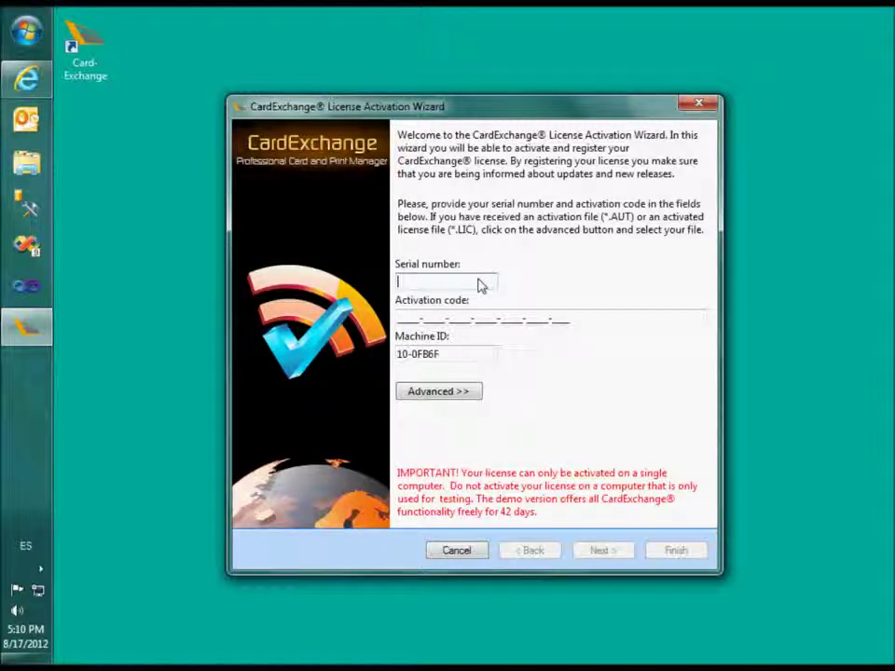
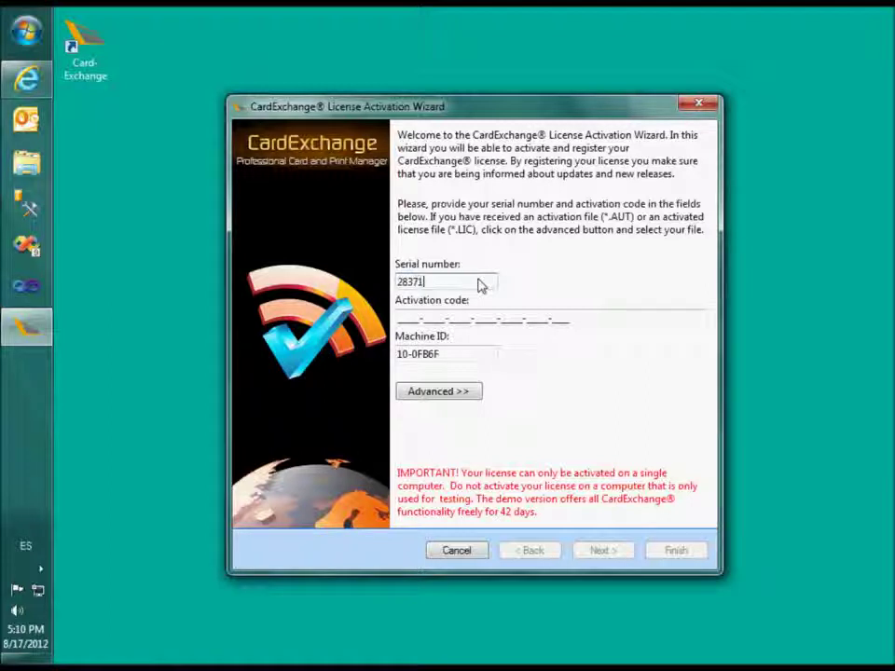
Enter the licence serial number and pasted activation code, keep the 30-day trial, and start activation.
key(ctrl+v)
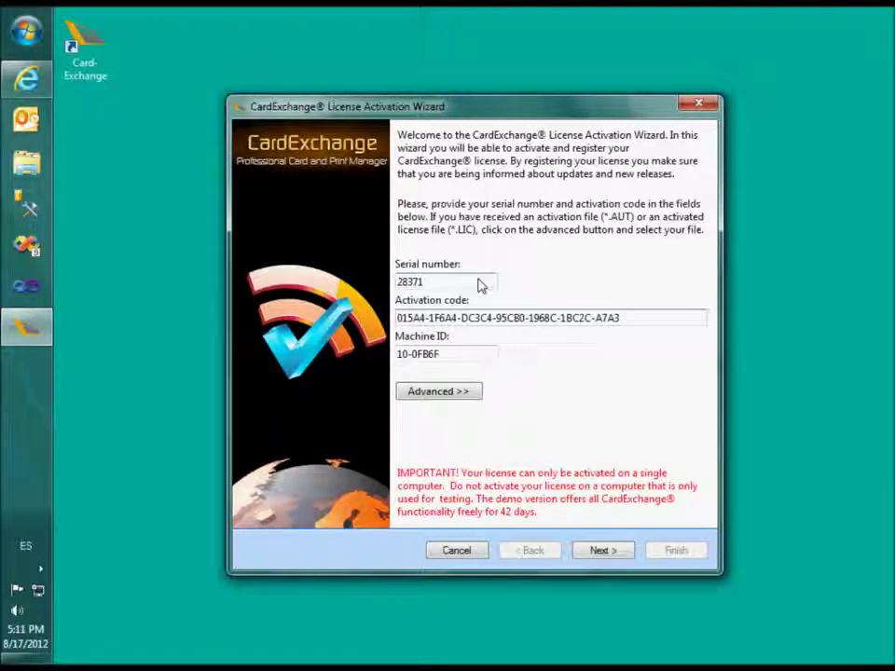
click(589, 552)
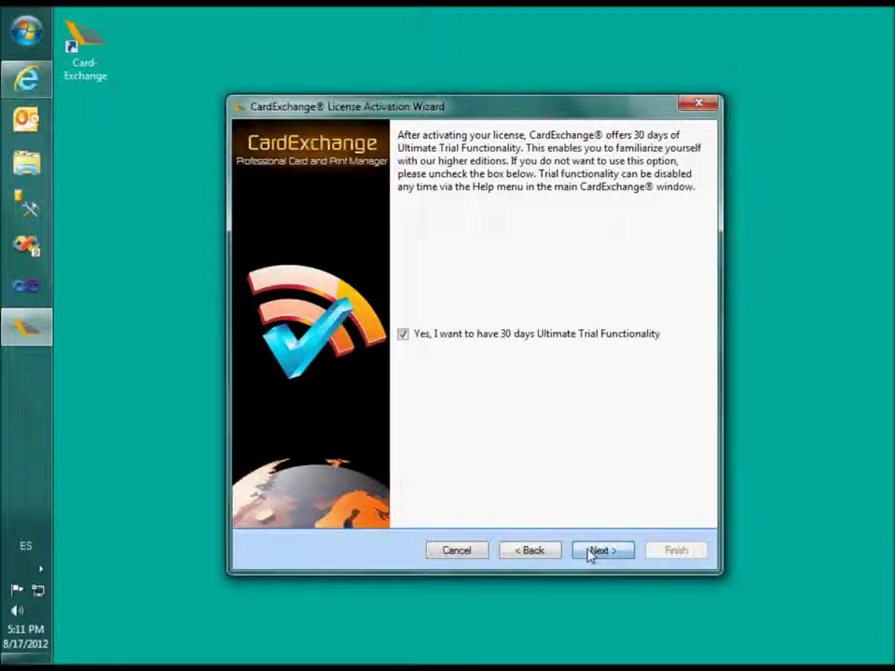
click(590, 552)
click(602, 551)
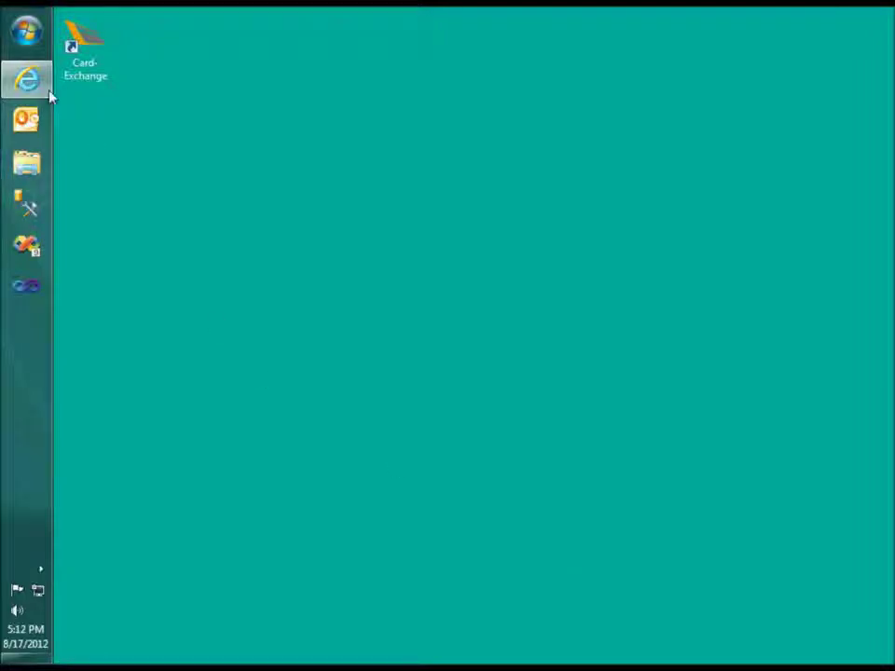
Open the browser on the CardExchange website home page.
click(35, 89)
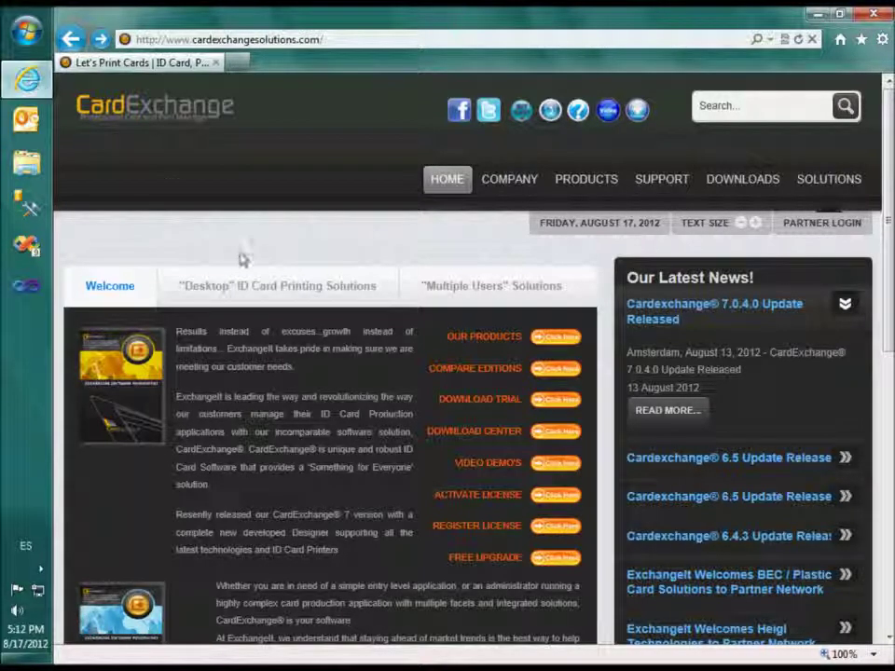
Go to the License Activation page and scroll down to the Activate a license form.
click(547, 499)
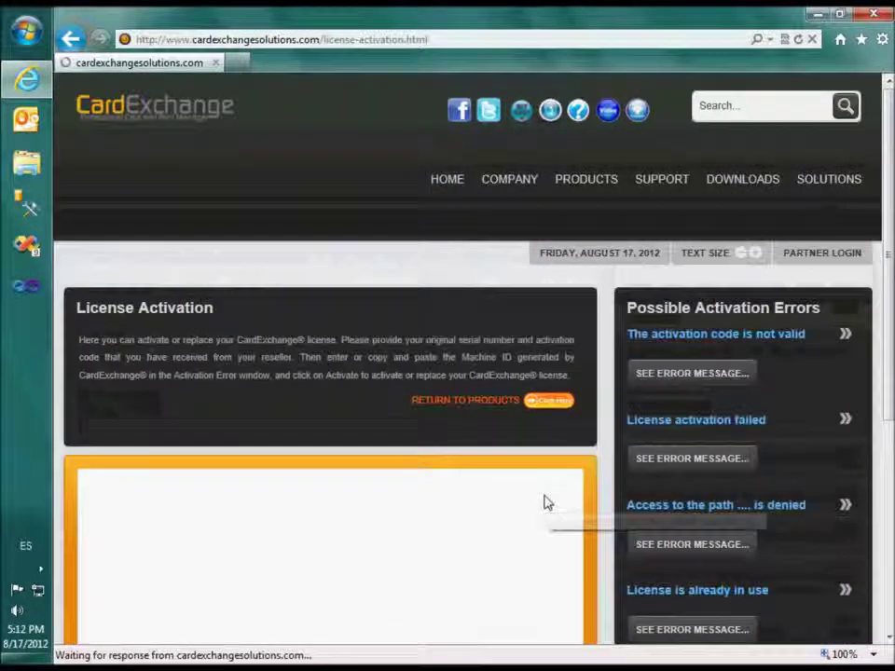
scroll(886, 336, down, 2)
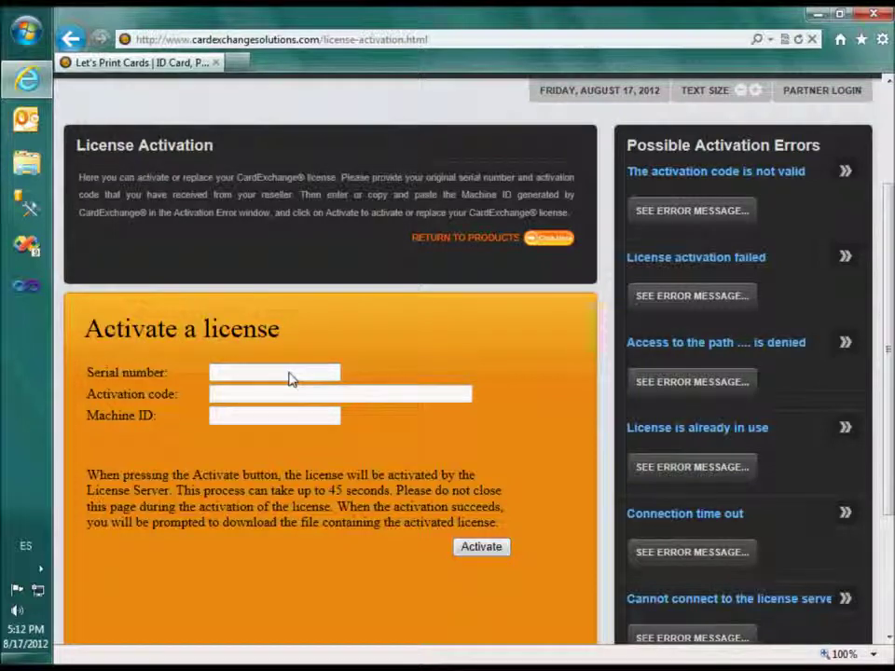
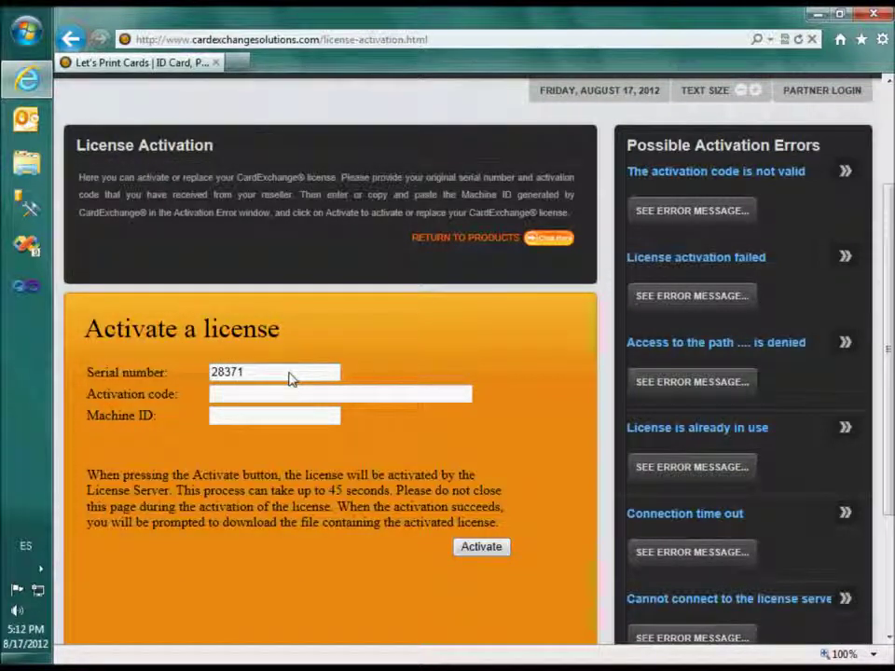
Fill in the licence serial number and paste the activation code, moving on to Machine ID.
key(Tab)
key(ctrl+v)
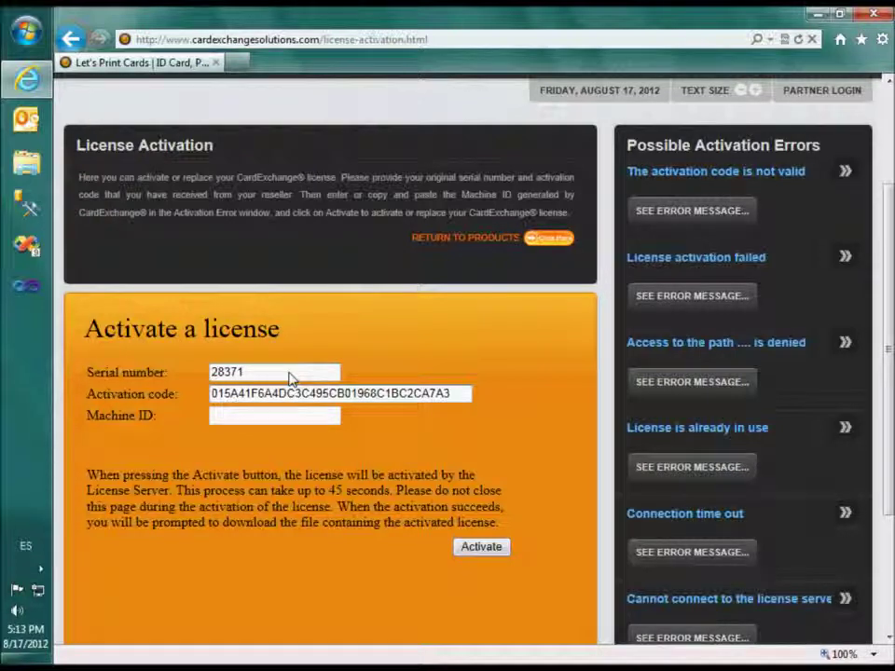
key(Tab)
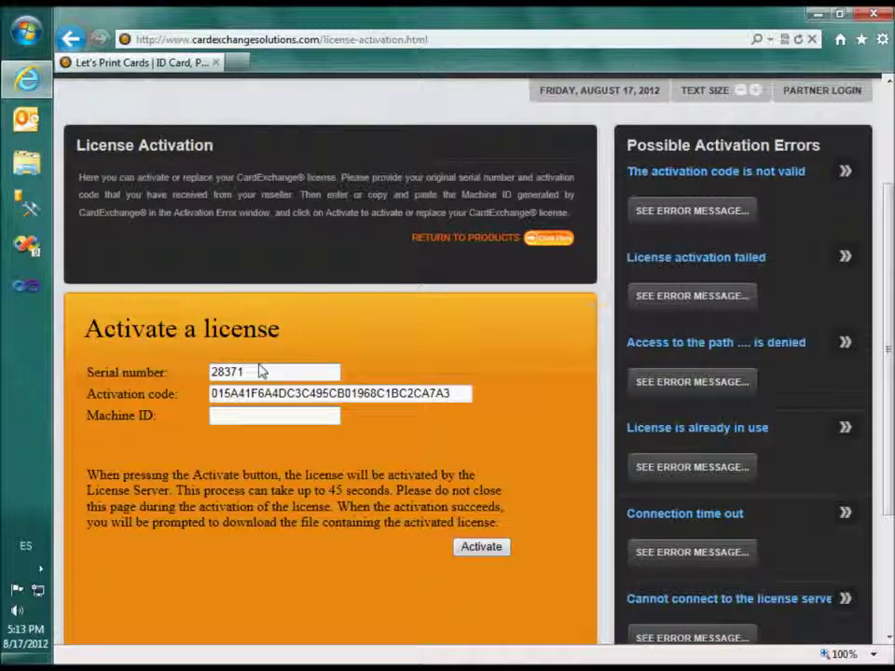
Copy the Machine ID from CardExchange's activation wizard and paste it into the web form.
click(26, 34)
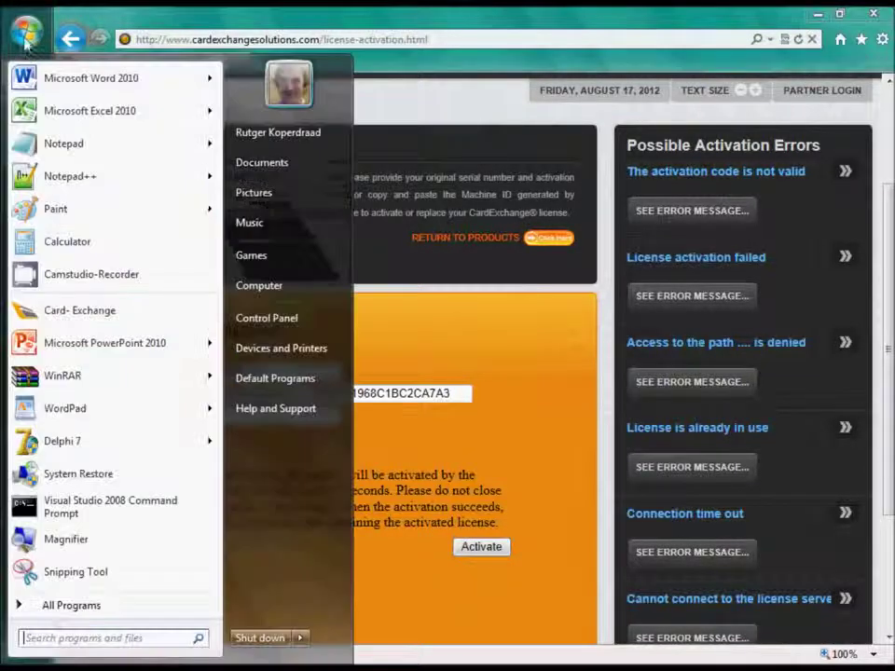
click(49, 310)
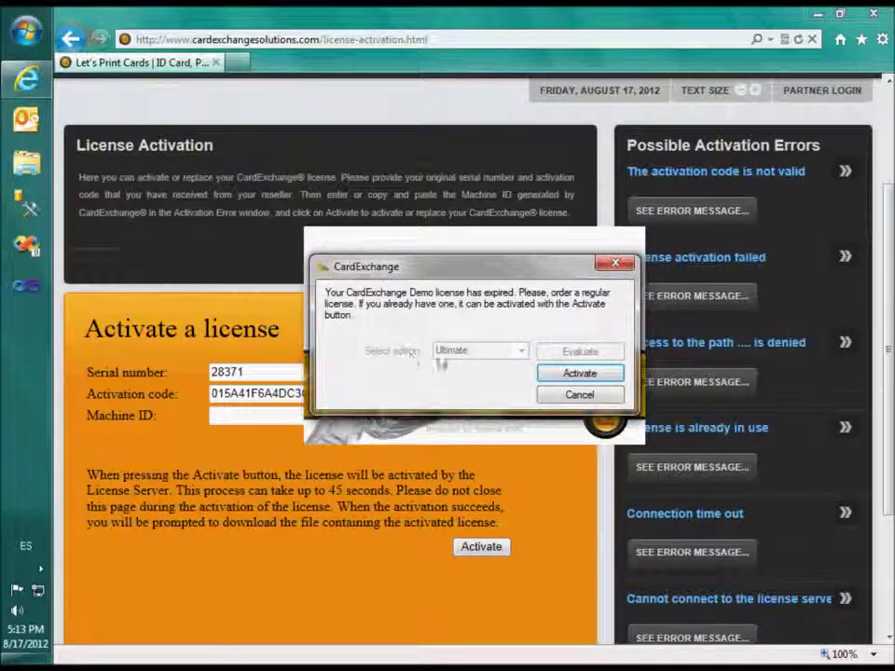
click(548, 375)
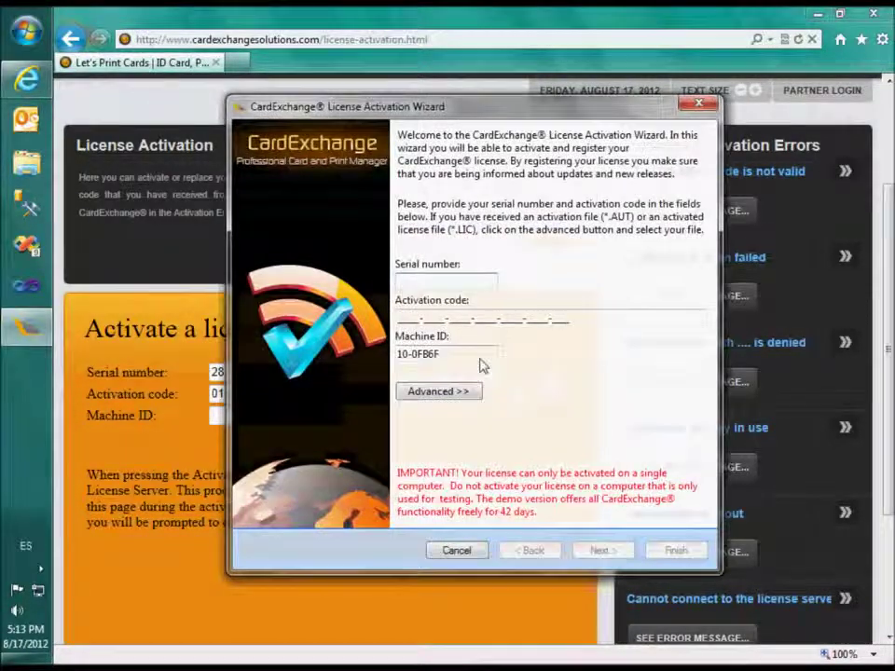
right_click(405, 357)
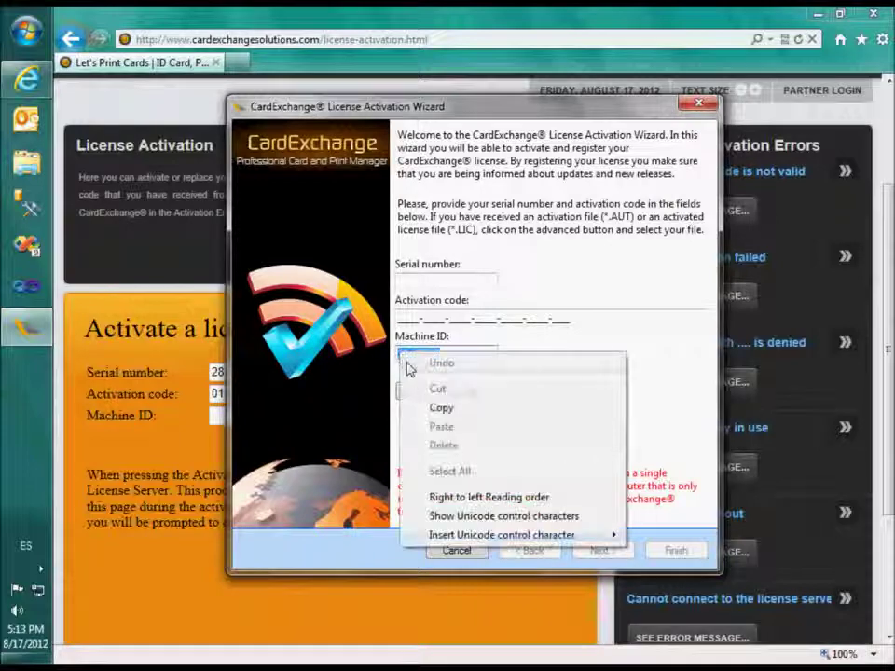
click(439, 407)
click(147, 19)
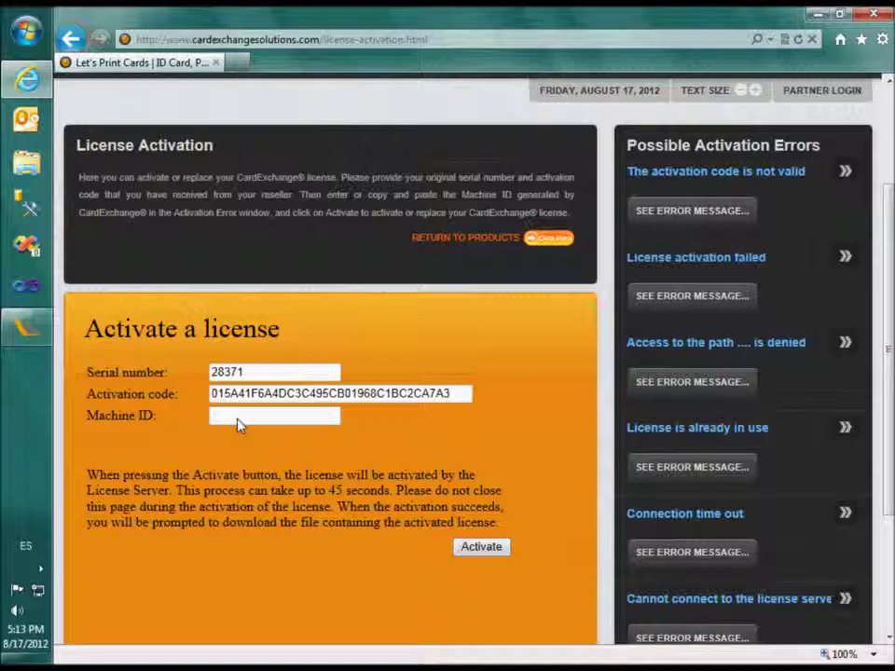
key(ctrl+v)
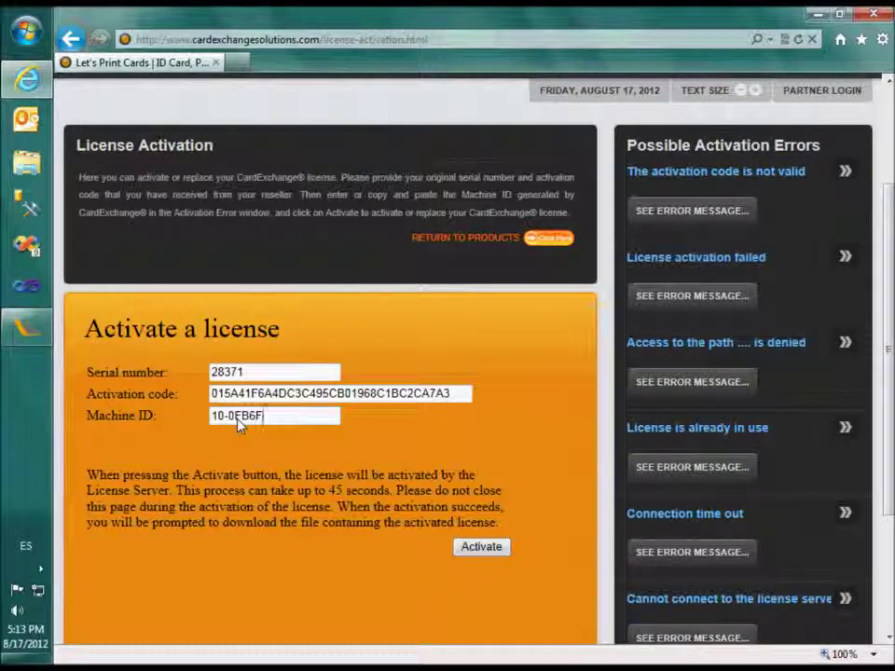
Submit the activation form, confirming 'I want to reactivate my license on this computer'.
click(481, 548)
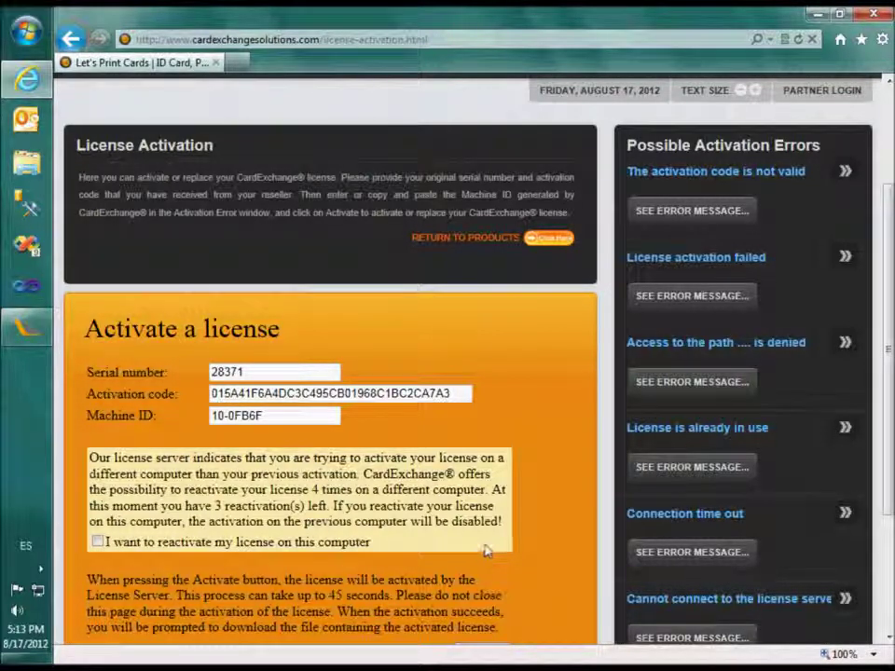
click(98, 543)
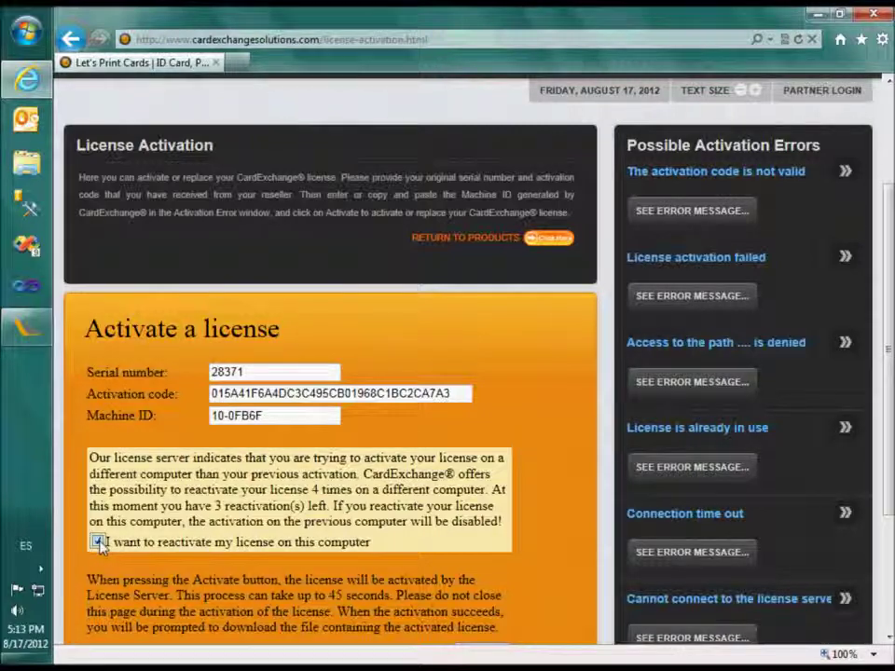
drag(890, 363, 890, 456)
click(482, 492)
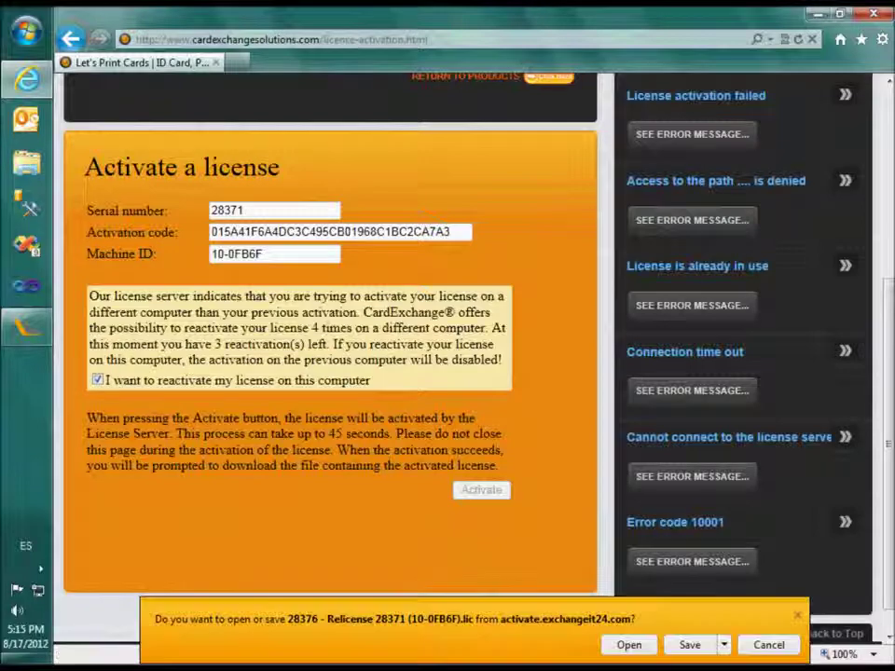
Save the downloaded .lic licence file to the Desktop and minimize the browser.
click(723, 645)
click(779, 624)
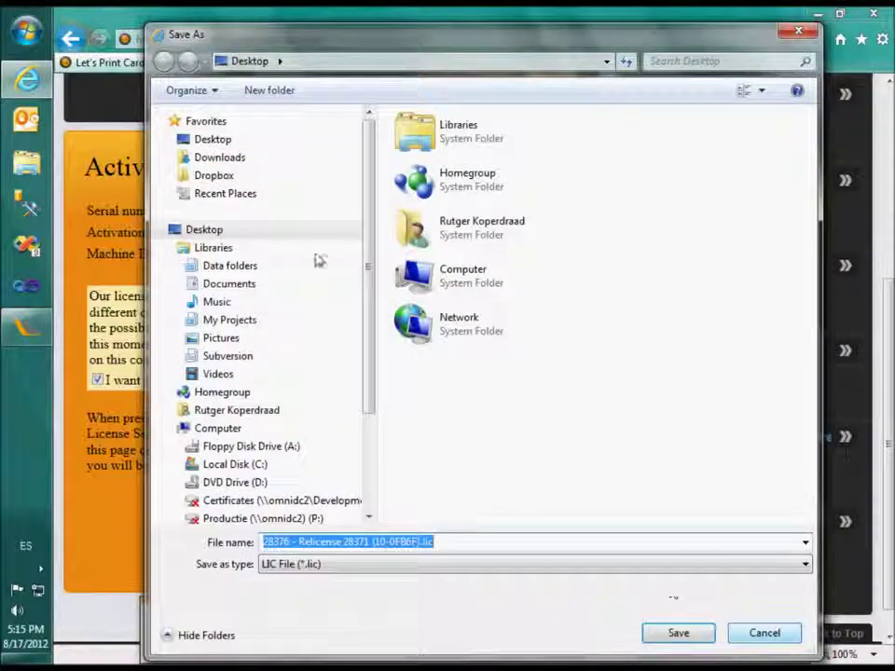
click(212, 142)
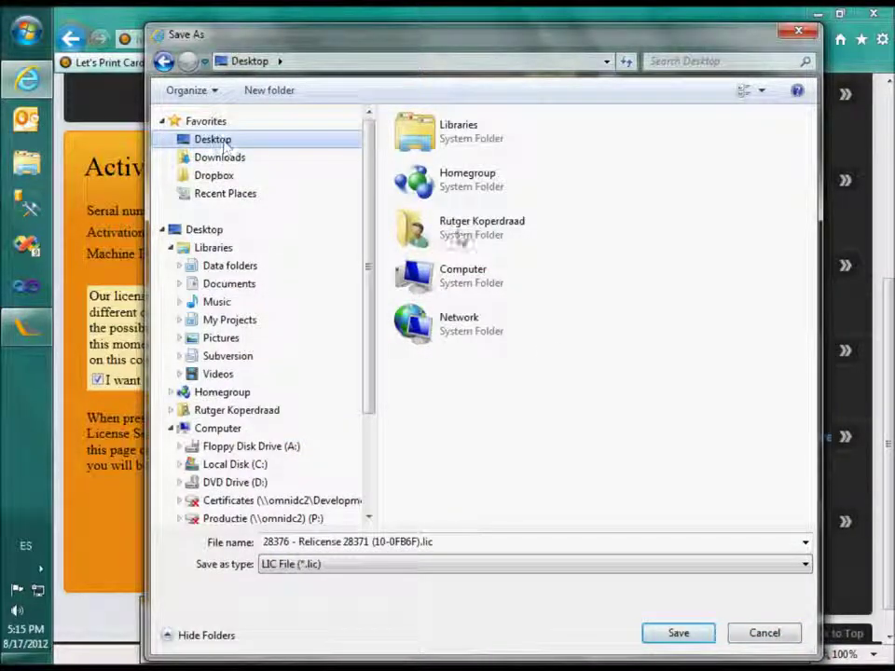
click(666, 635)
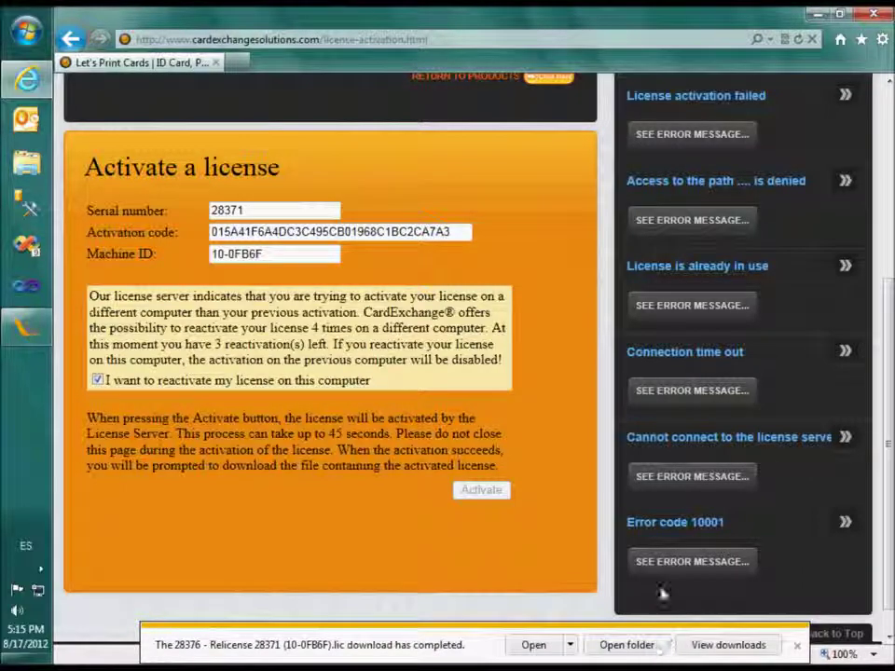
click(817, 15)
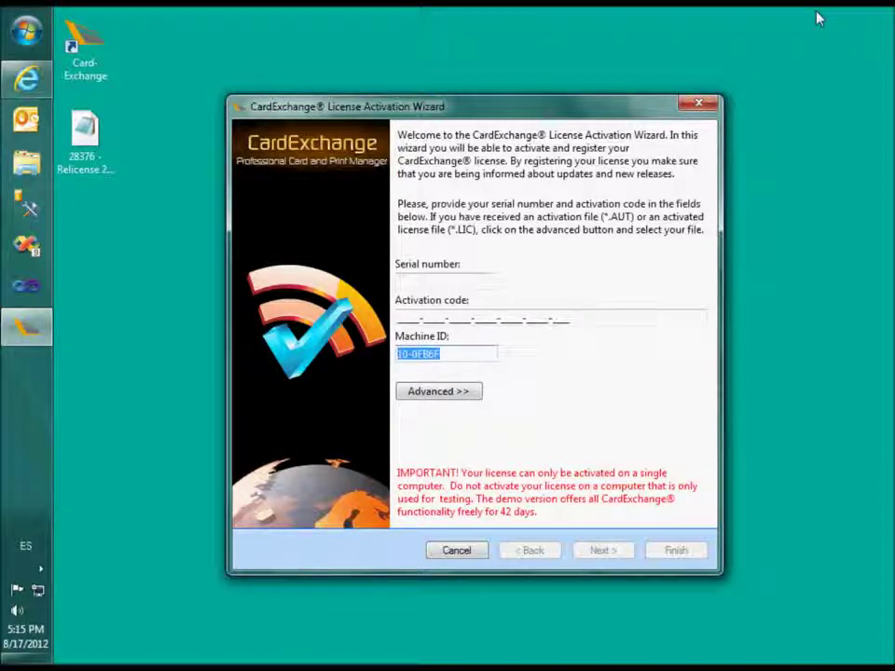
Load the .lic licence file from the Desktop into the Activation Wizard via Advanced.
click(453, 393)
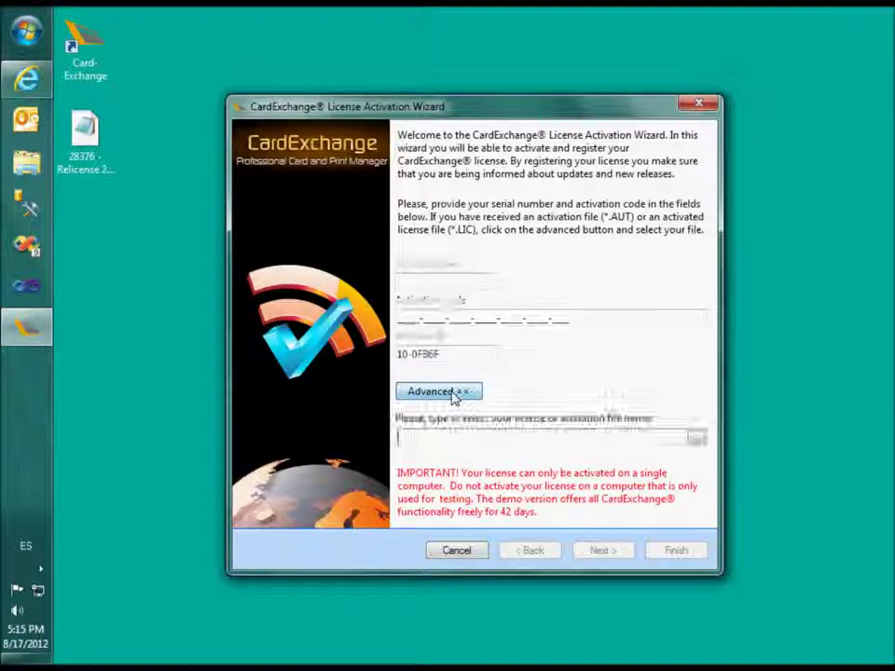
click(696, 440)
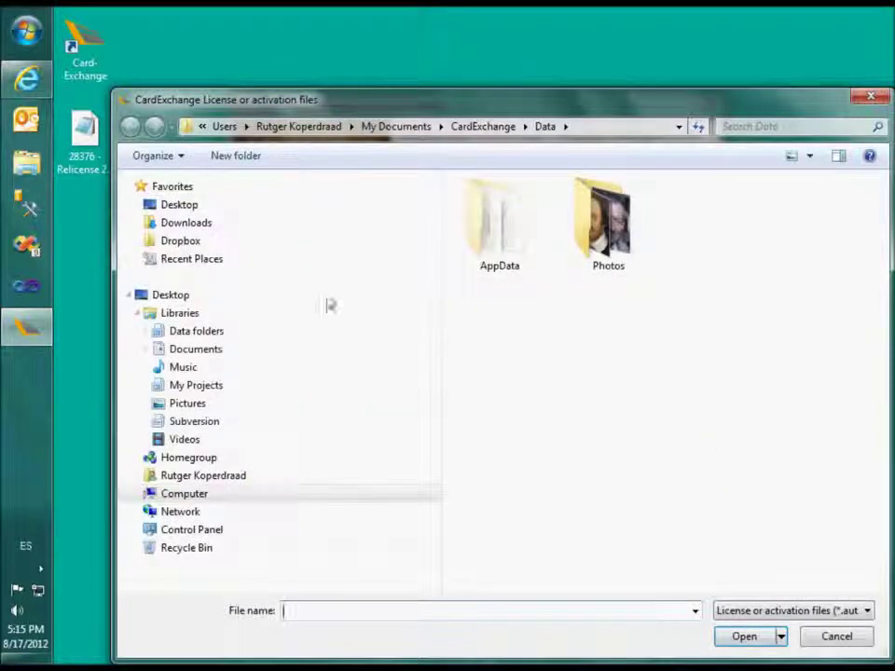
click(202, 207)
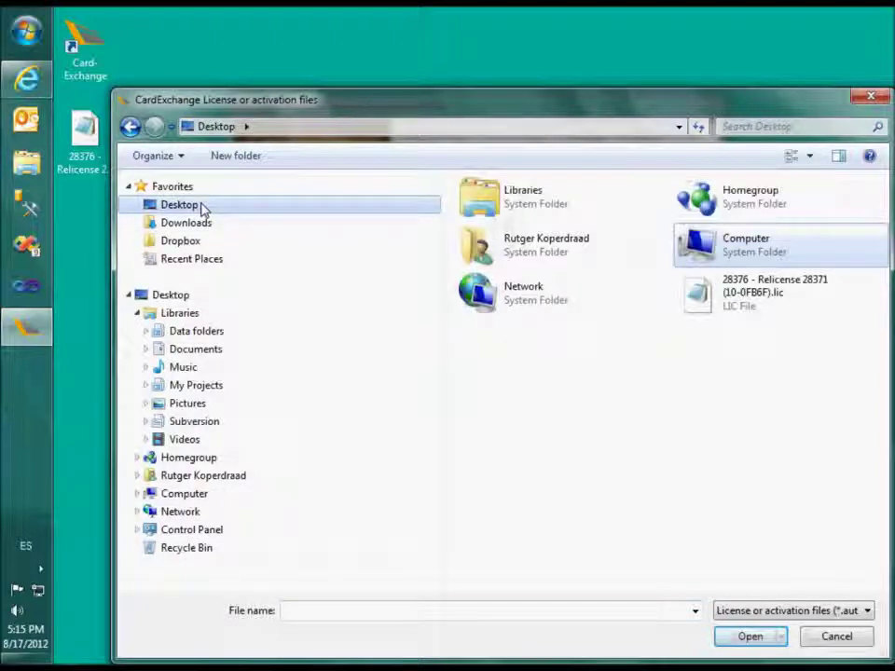
click(755, 313)
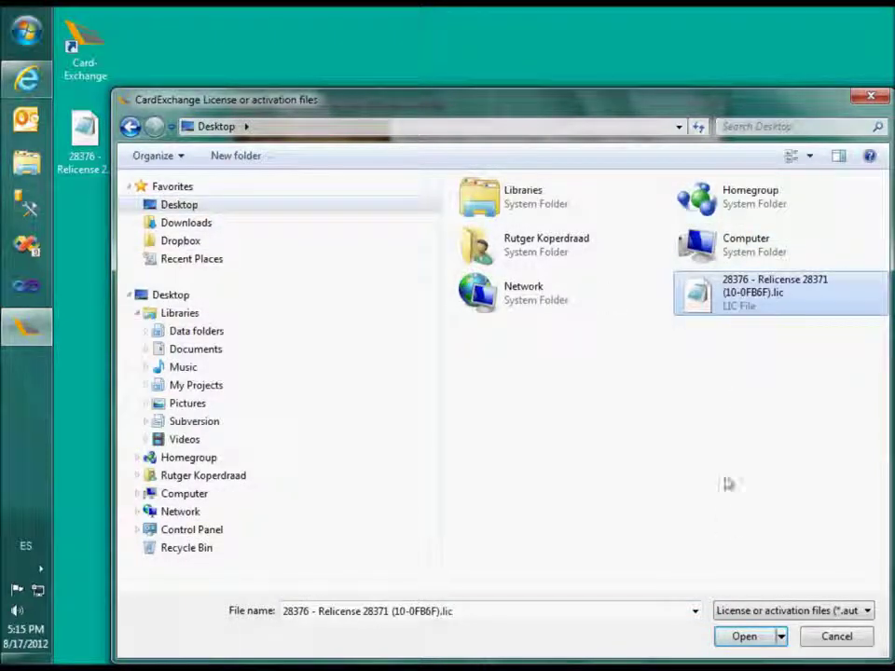
click(744, 637)
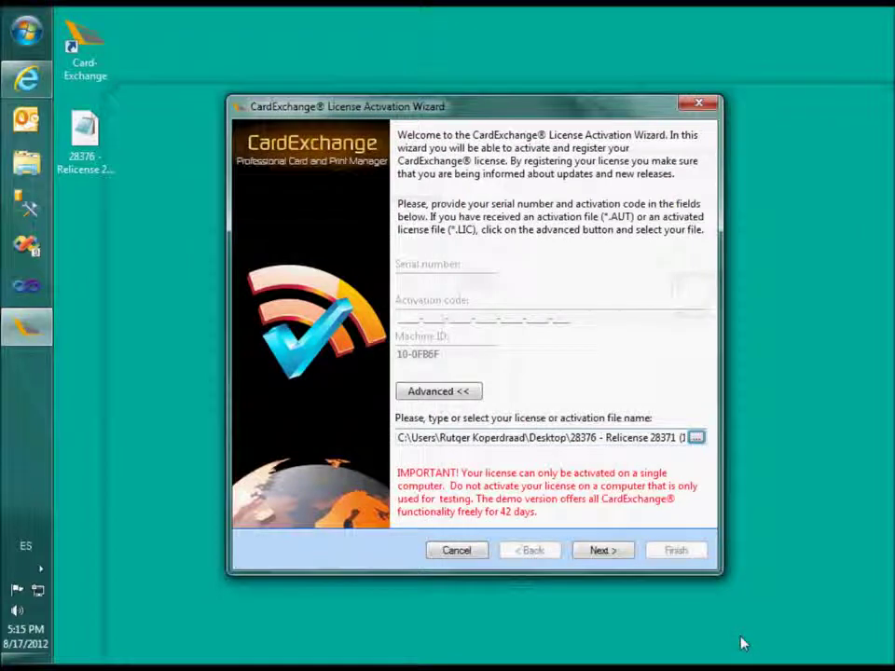
Step through the wizard, activate the licence, and finish to launch CardExchange 7.
click(608, 553)
click(601, 551)
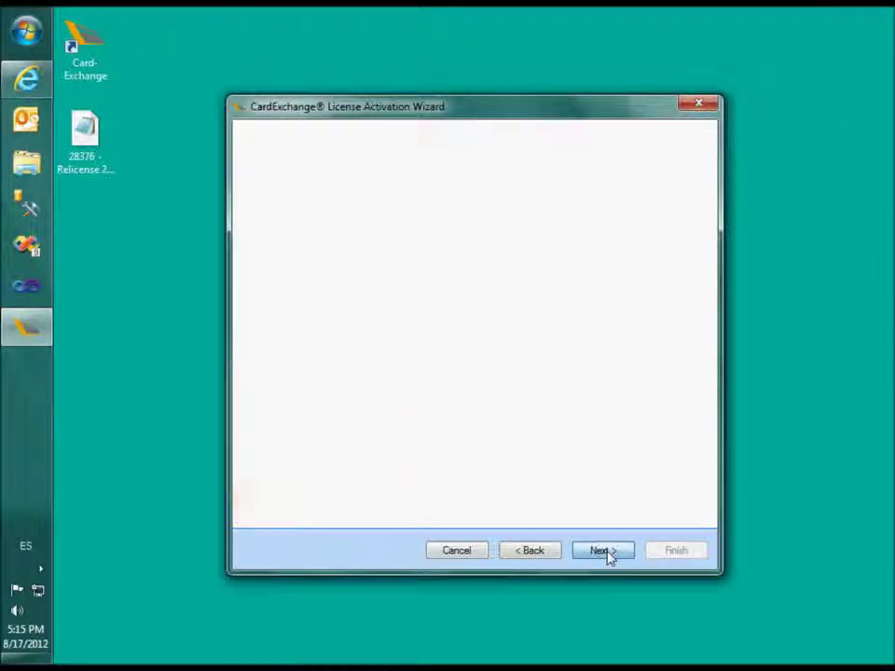
click(605, 550)
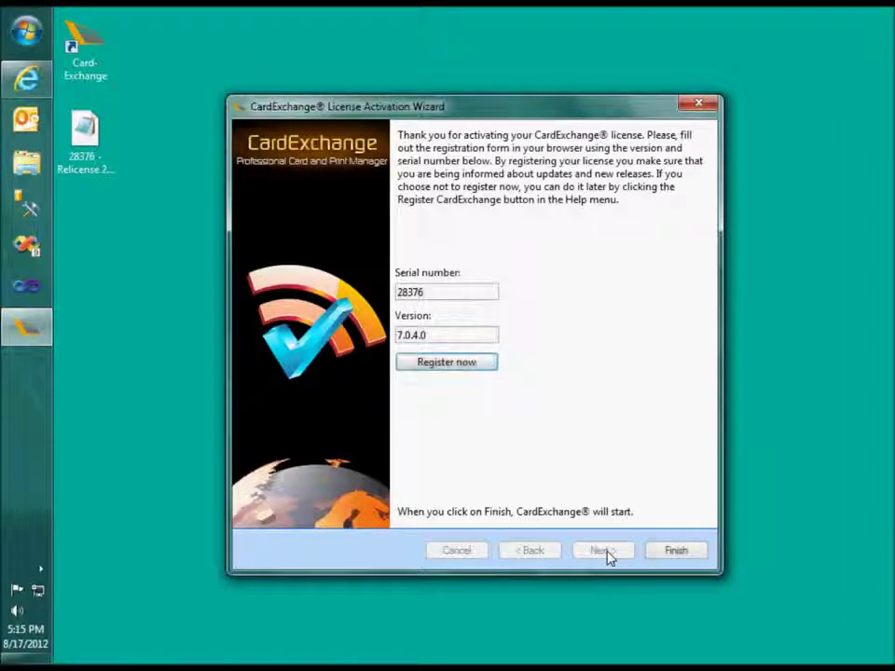
click(688, 556)
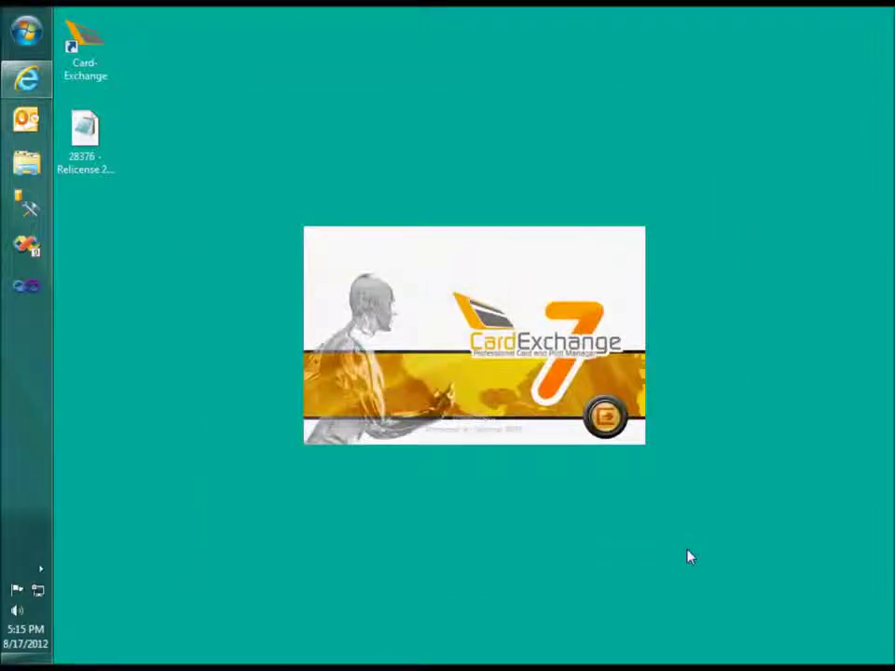